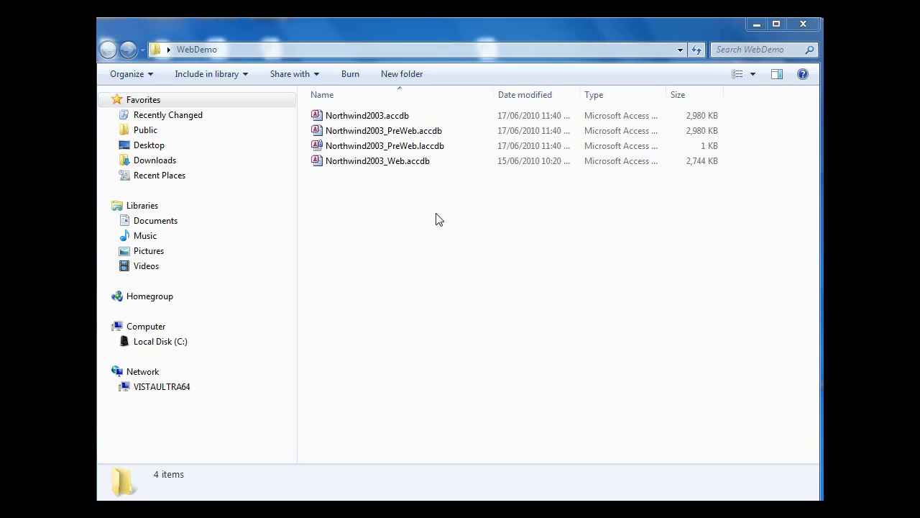
Step: Open the Northwind2003.accdb database and close its Main Switchboard form
left_click(352, 119)
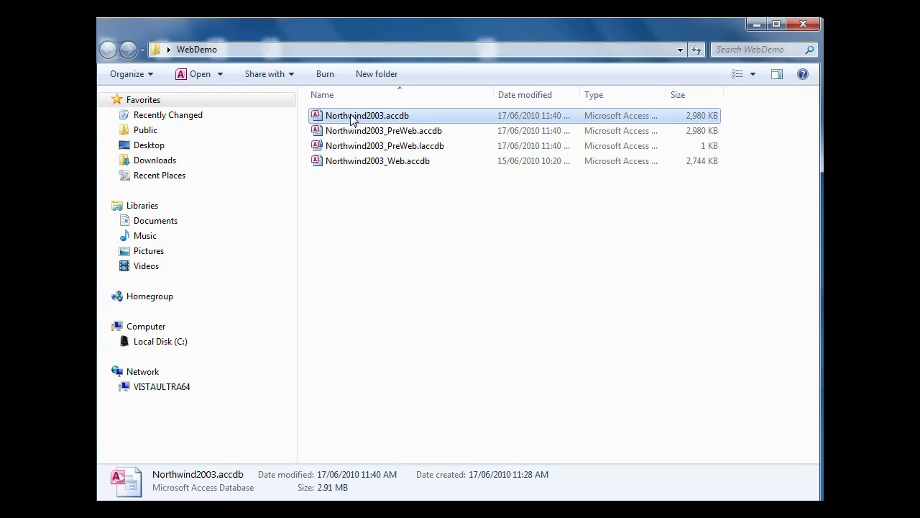
left_click(353, 163)
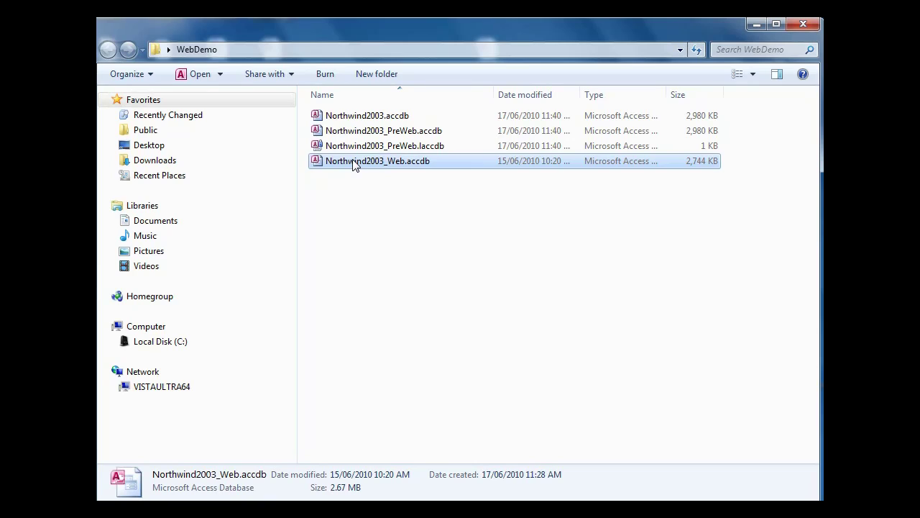
double_click(366, 116)
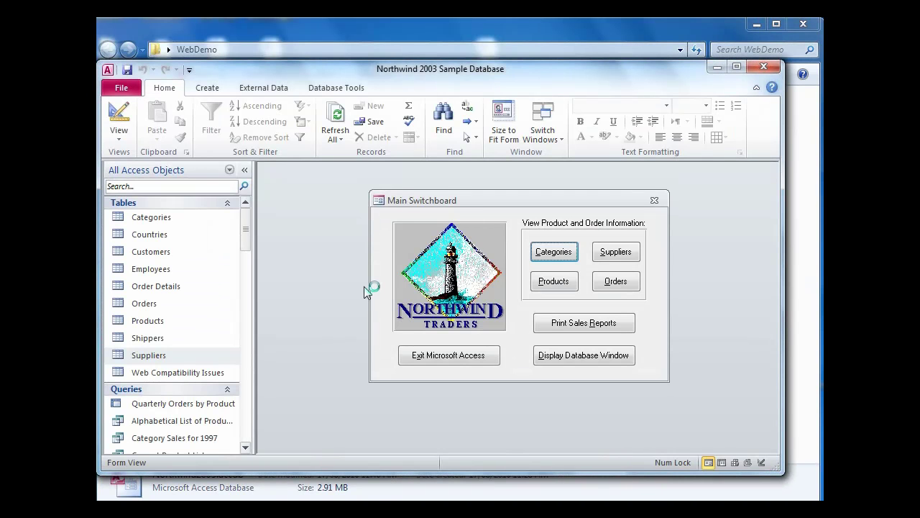
left_click(654, 200)
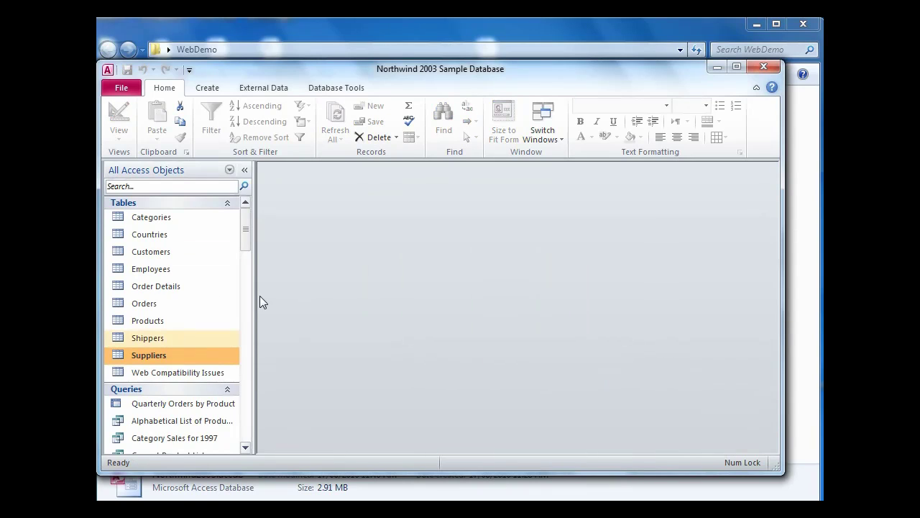
Step: Run the web Compatibility Checker on the database from the Publish to Access Services options
left_click(123, 89)
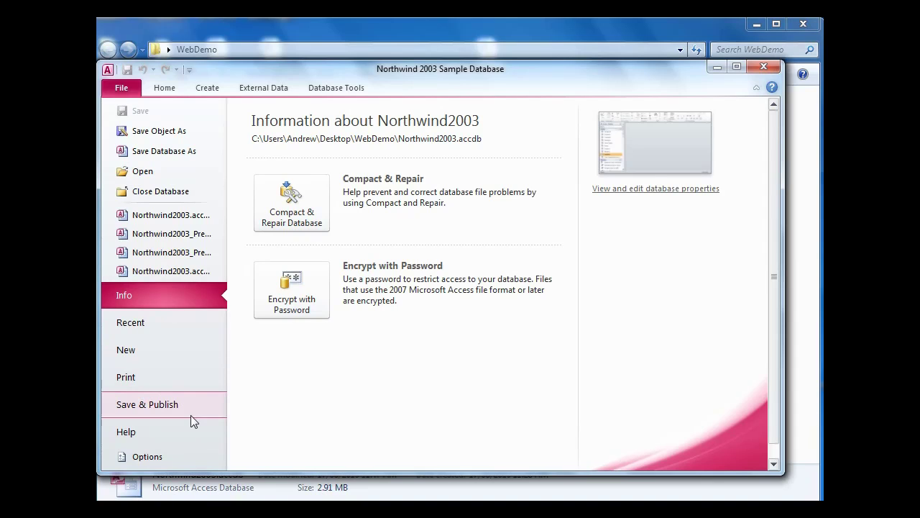
left_click(171, 404)
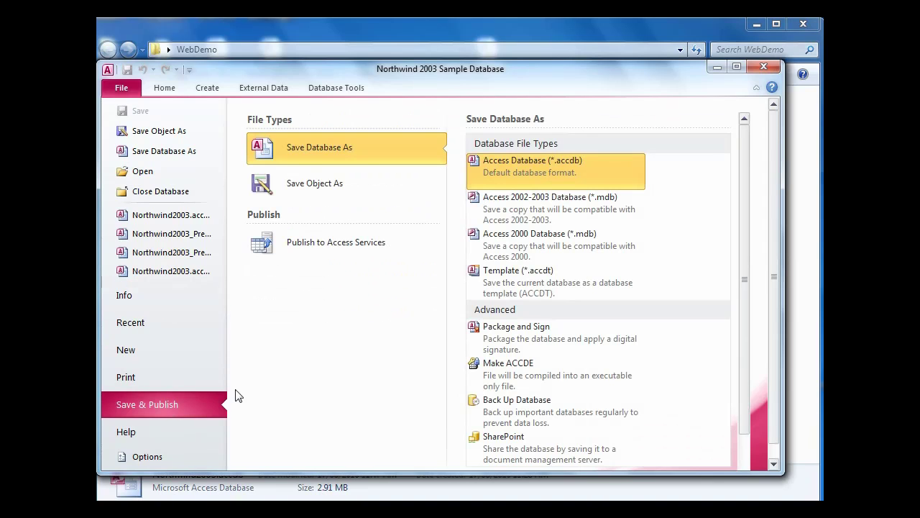
left_click(320, 240)
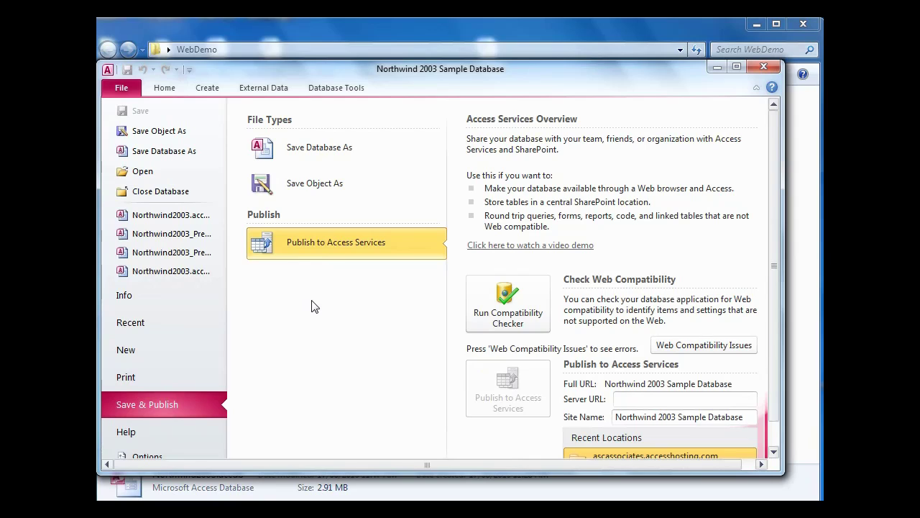
left_click(512, 301)
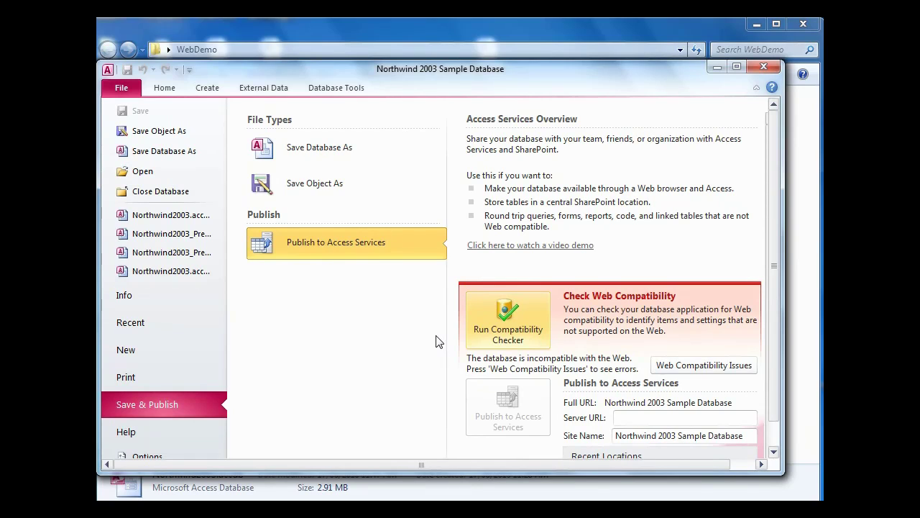
Step: Review the errors listed in the Web Compatibility Issues table down to the last record, and close the table
left_click(720, 371)
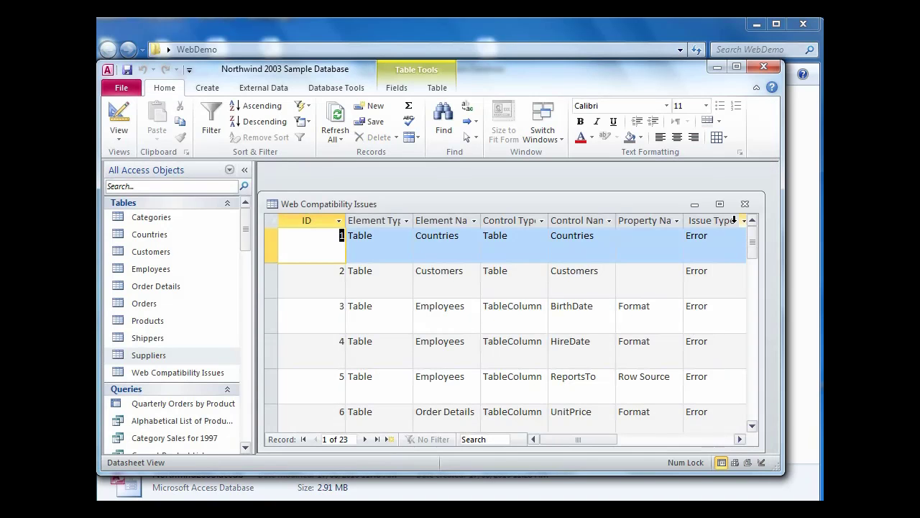
left_click(719, 203)
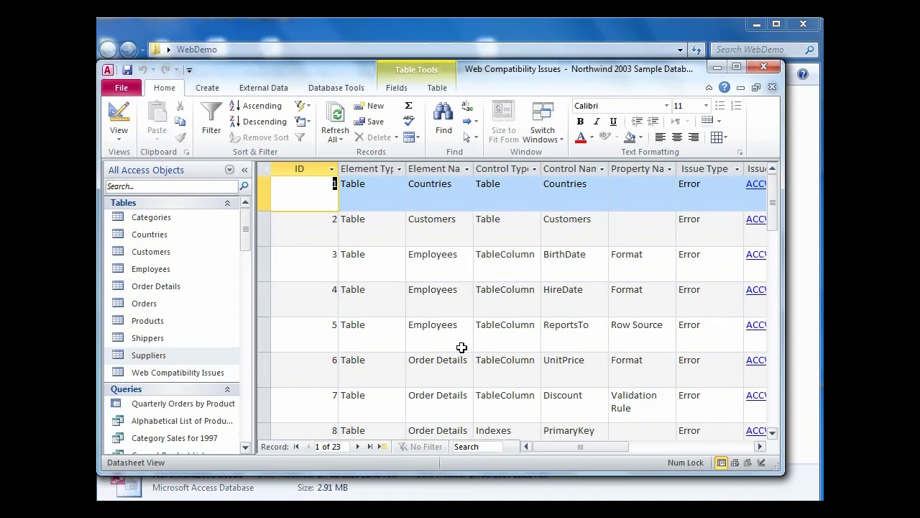
left_click(645, 254)
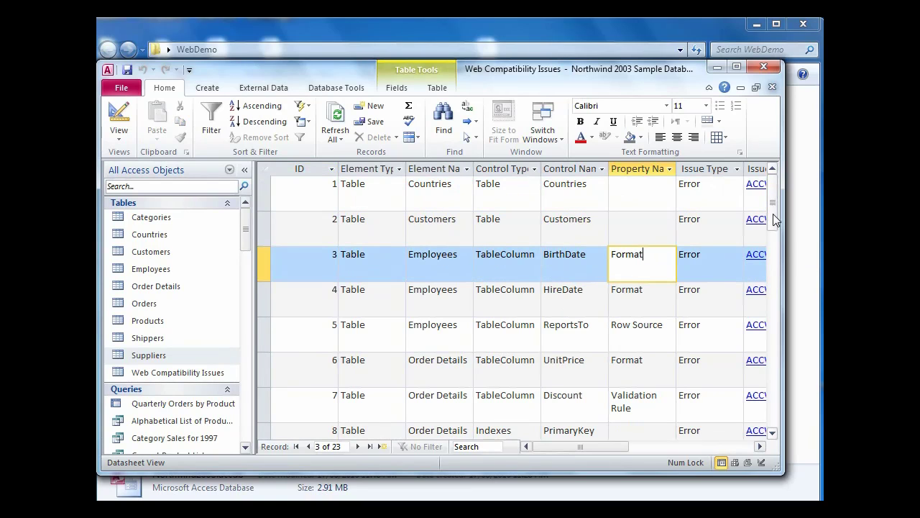
left_click_drag(772, 212, 766, 350)
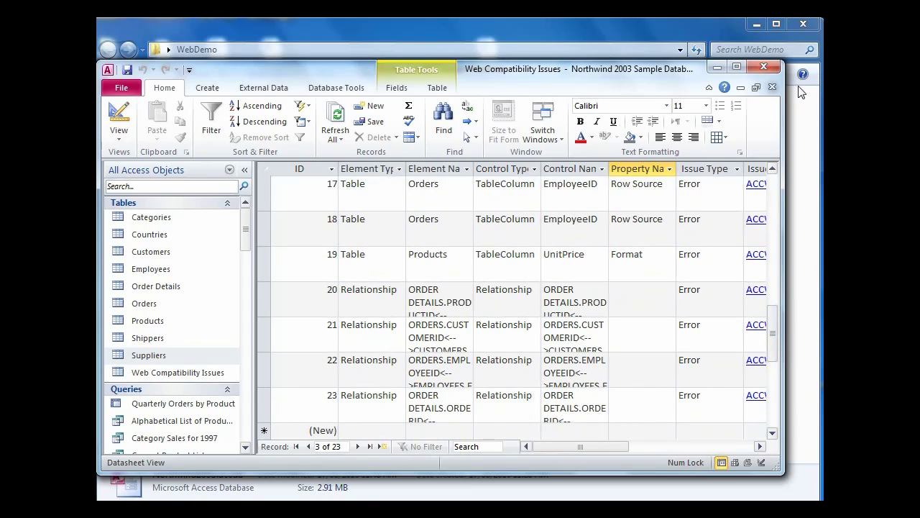
left_click(772, 89)
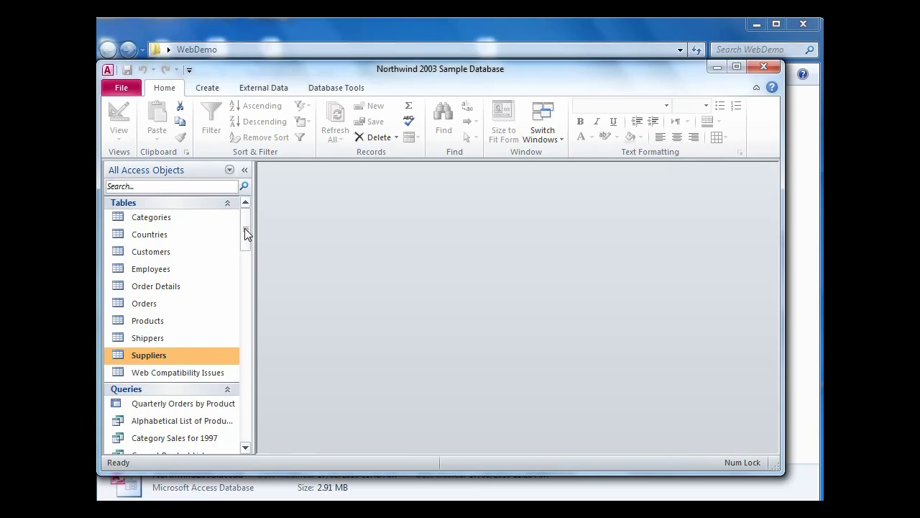
Step: Open the Relationships diagram maximized and enlarge the Categories field list to inspect its Picture field
left_click(327, 92)
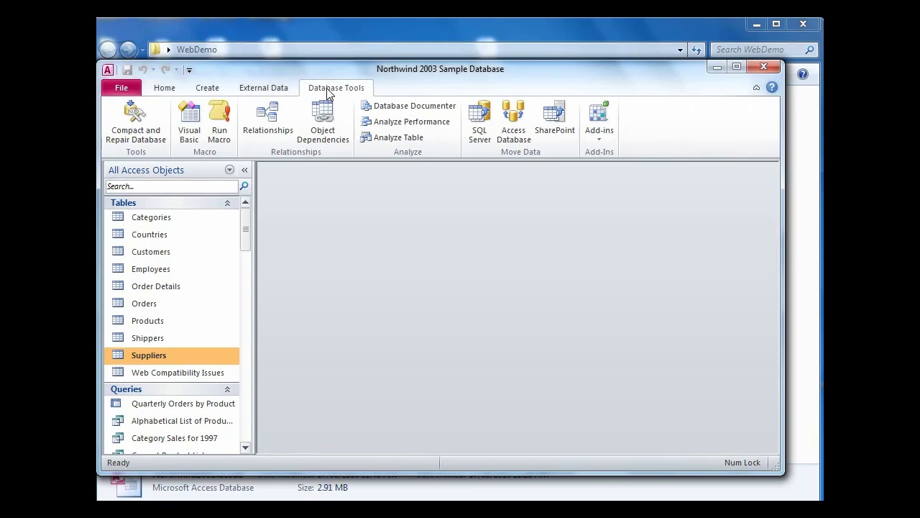
left_click(270, 124)
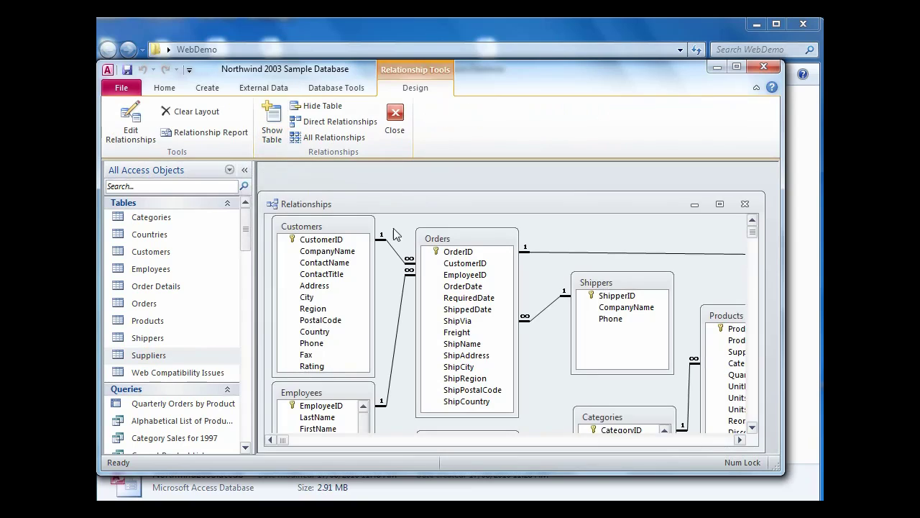
left_click(720, 205)
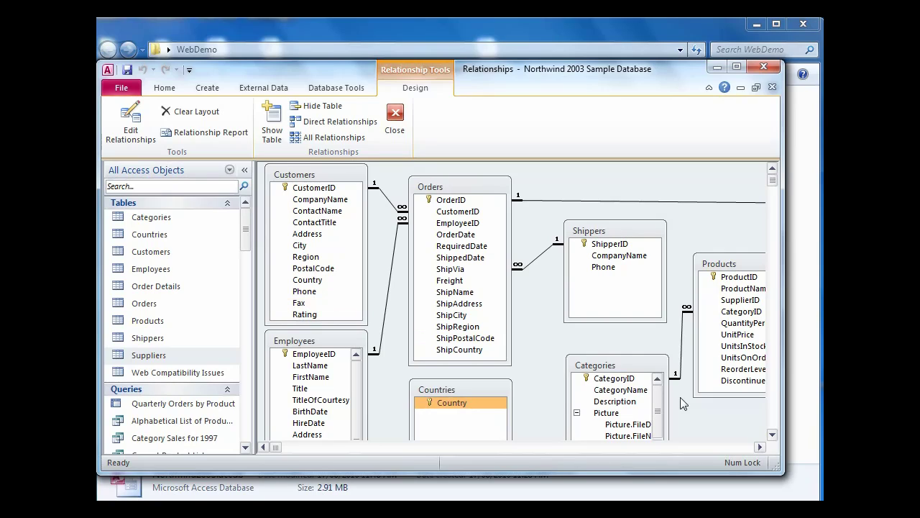
left_click(772, 436)
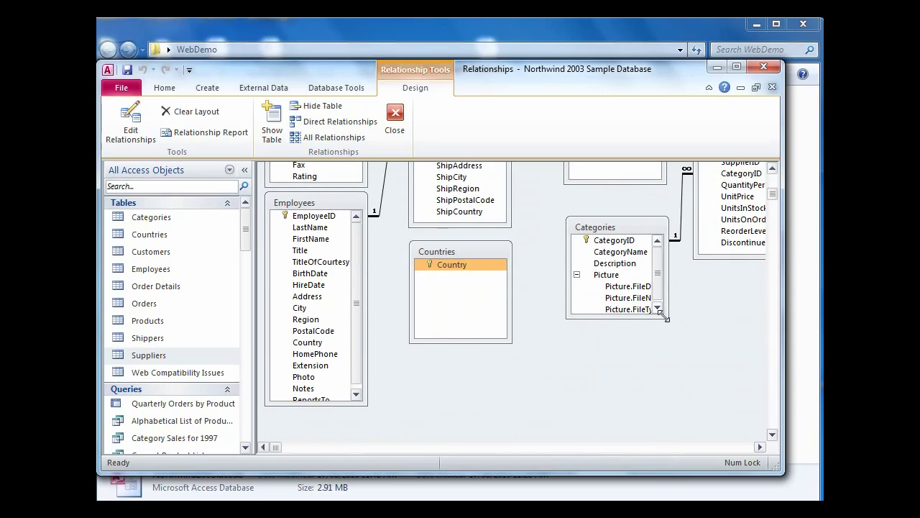
left_click_drag(661, 314, 688, 355)
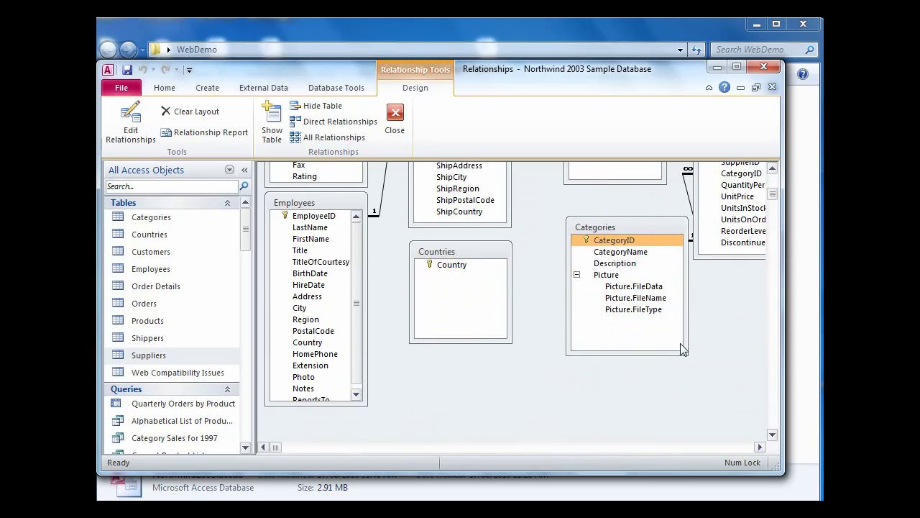
left_click(614, 274)
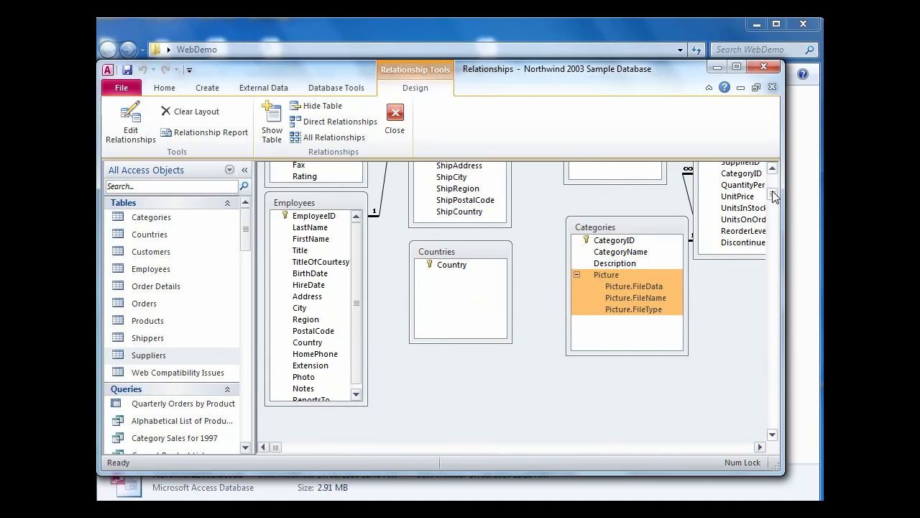
Step: Examine the relationship lines linking Orders with Customers, Employees and Shippers in the diagram
left_click_drag(773, 195, 772, 180)
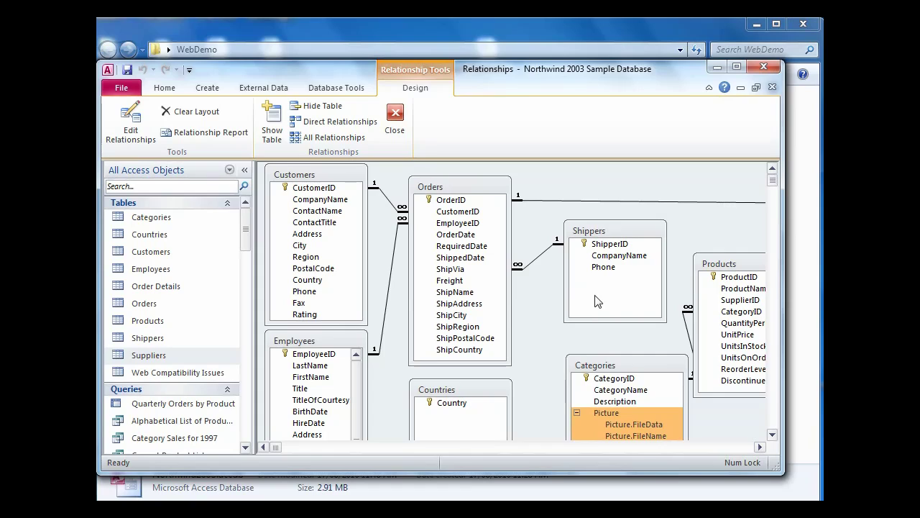
left_click(456, 268)
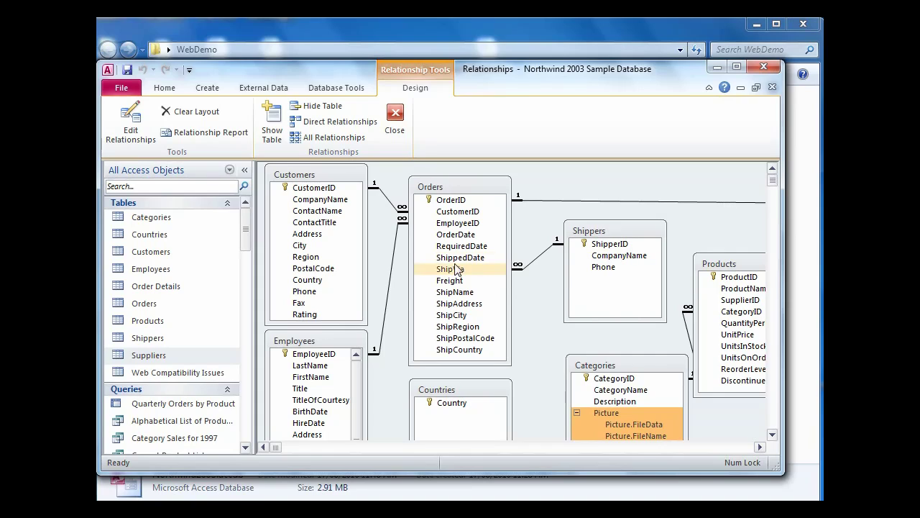
left_click(404, 273)
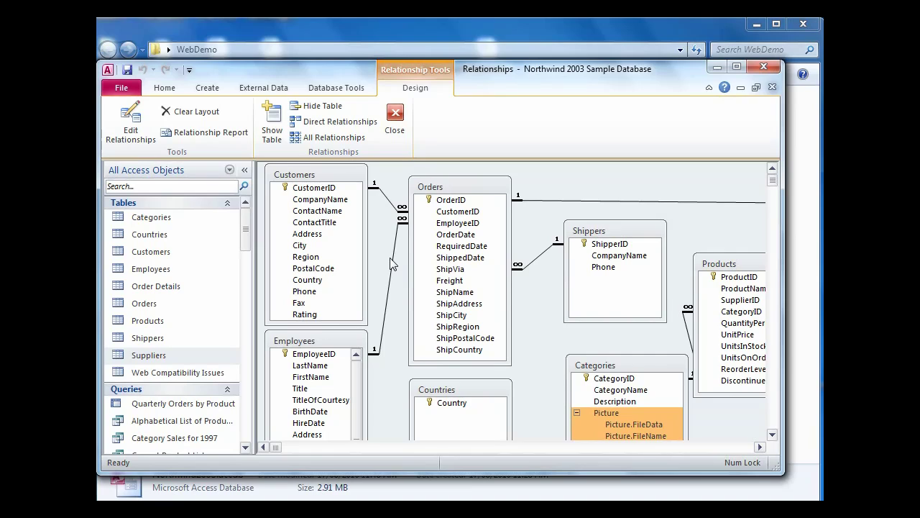
left_click(733, 288)
left_click(562, 272)
Step: Compare the Country key field in the Countries table with the Country field in the Customers table
left_click(772, 434)
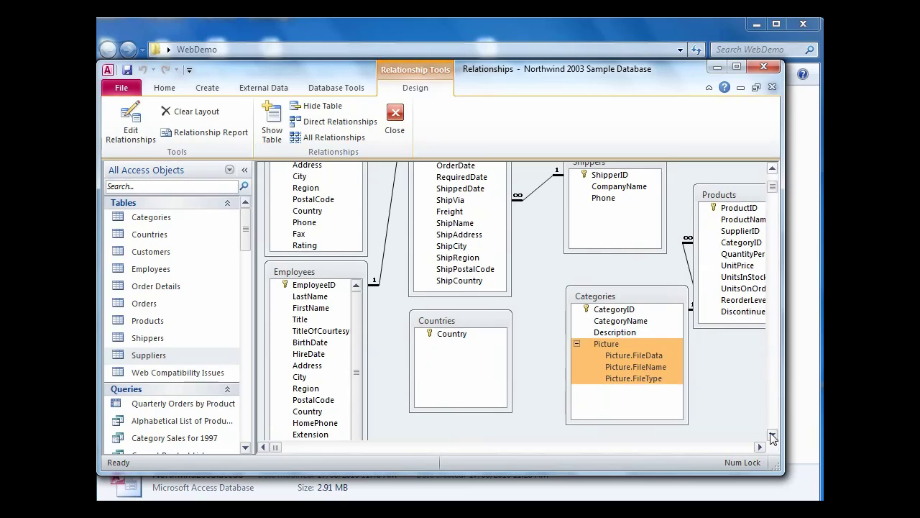
left_click(454, 338)
left_click(455, 340)
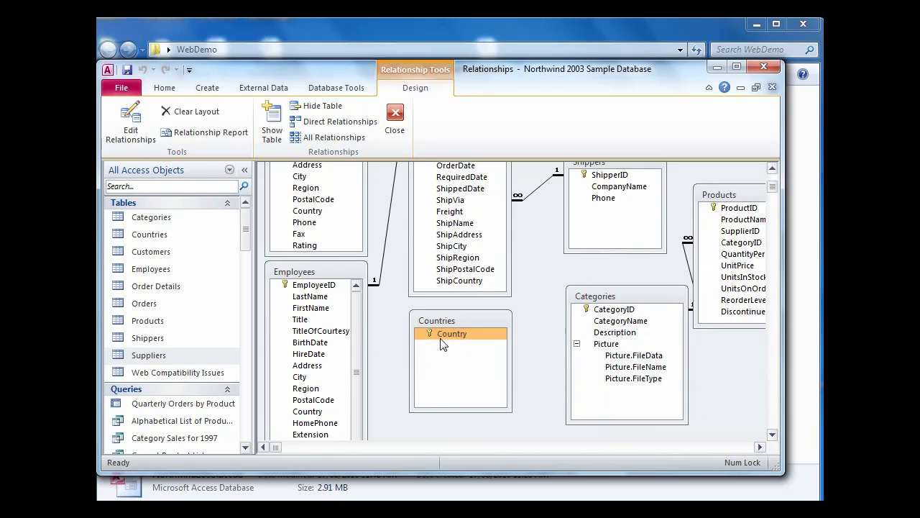
left_click_drag(519, 351, 301, 215)
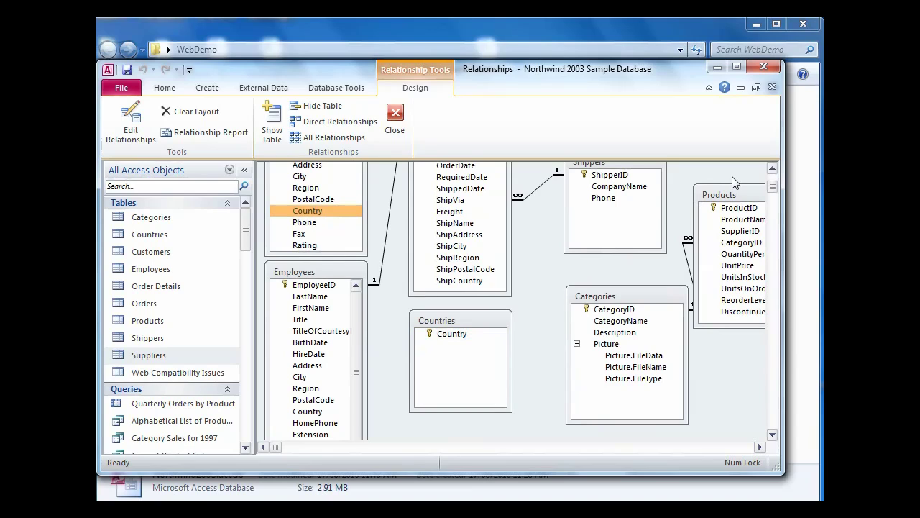
left_click(772, 168)
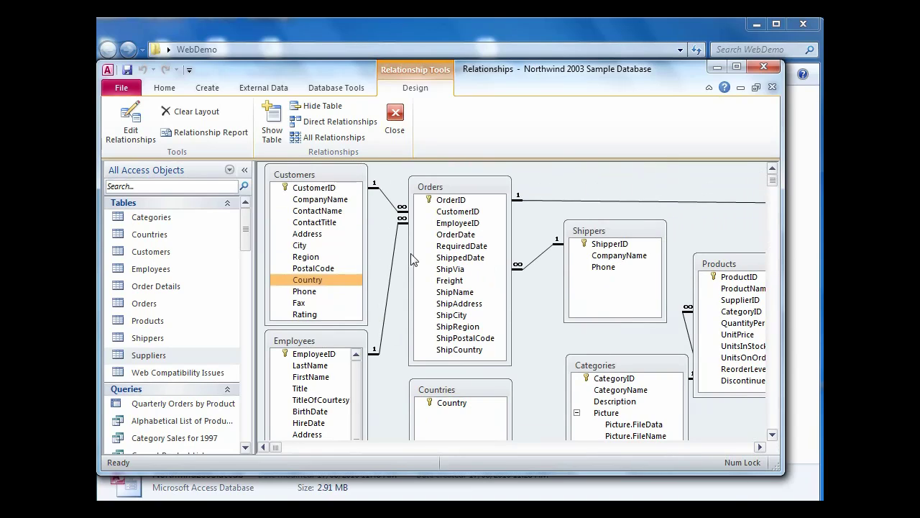
left_click(310, 281)
left_click_drag(311, 286, 451, 409)
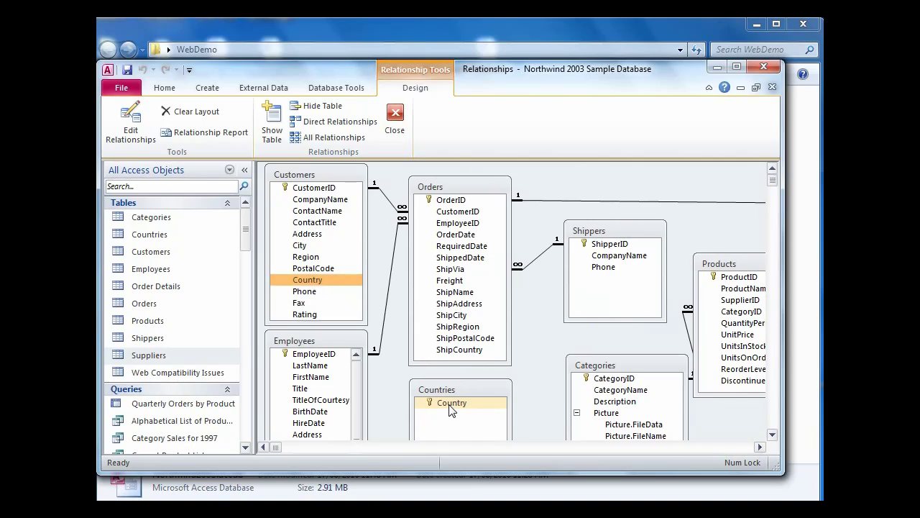
left_click_drag(451, 408, 331, 276)
left_click_drag(391, 383, 439, 405)
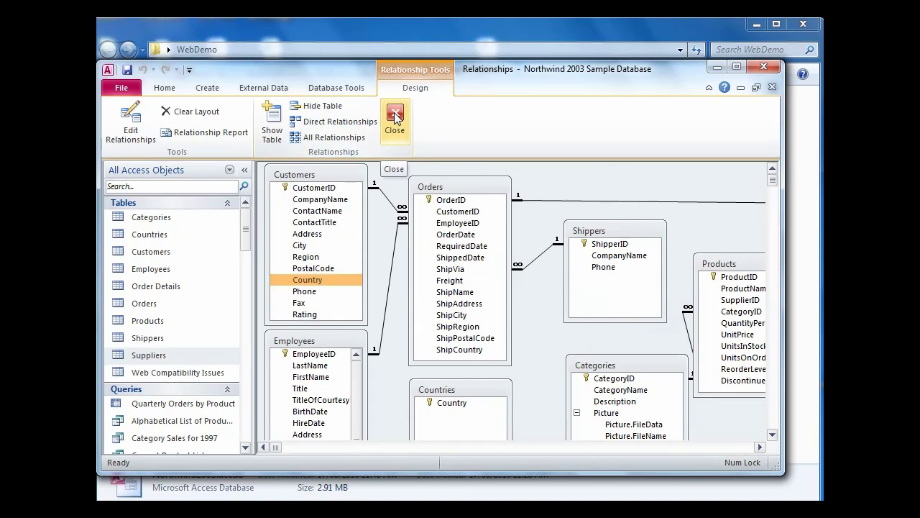
Step: Close the Relationships diagram without saving its layout changes, and close the database
left_click(394, 118)
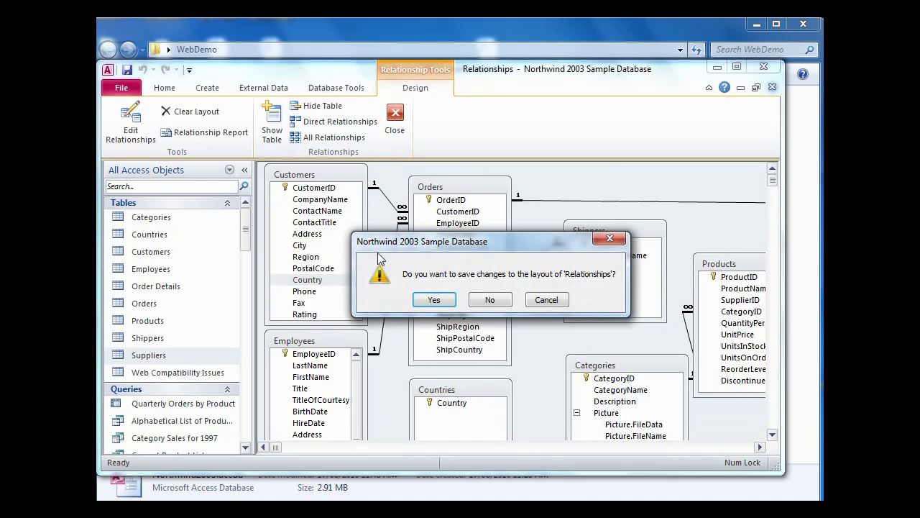
left_click(492, 299)
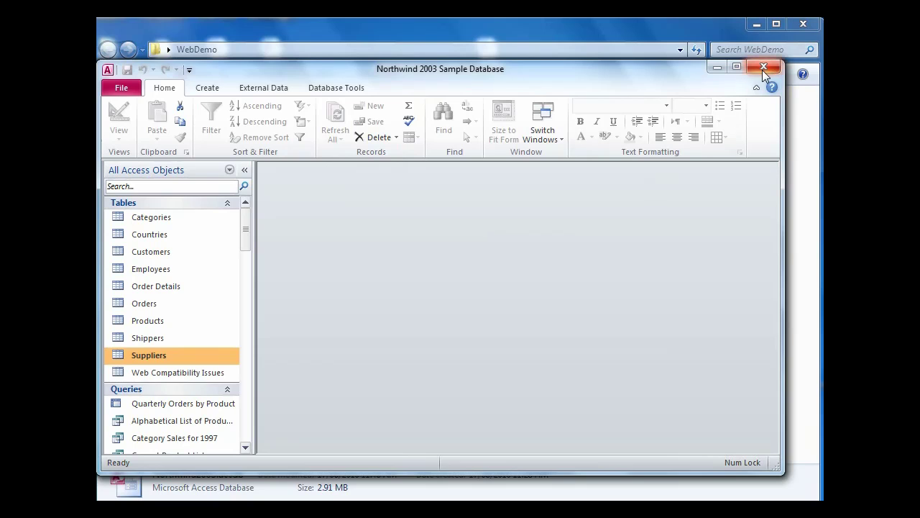
left_click(762, 66)
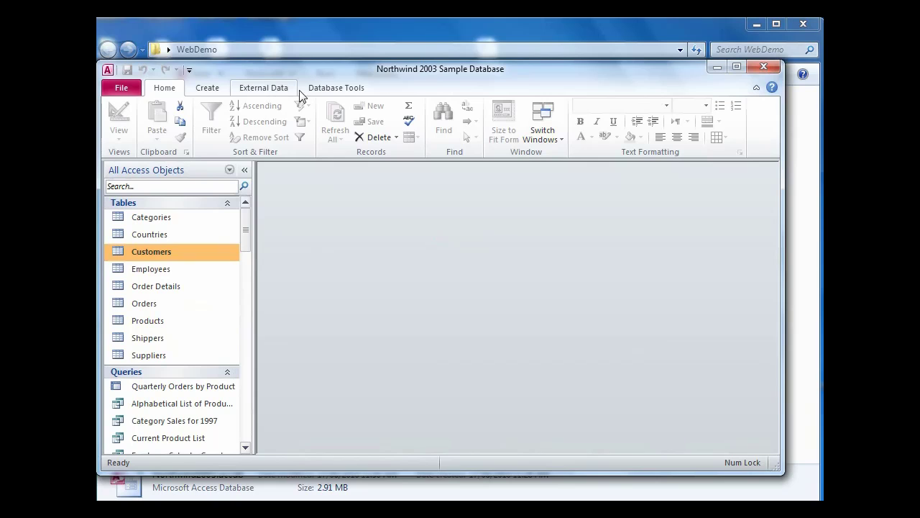
Step: Open the Relationships diagram of the other Northwind database and examine the Countries_ID and Customers_ID fields in Customers and Orders
left_click(317, 91)
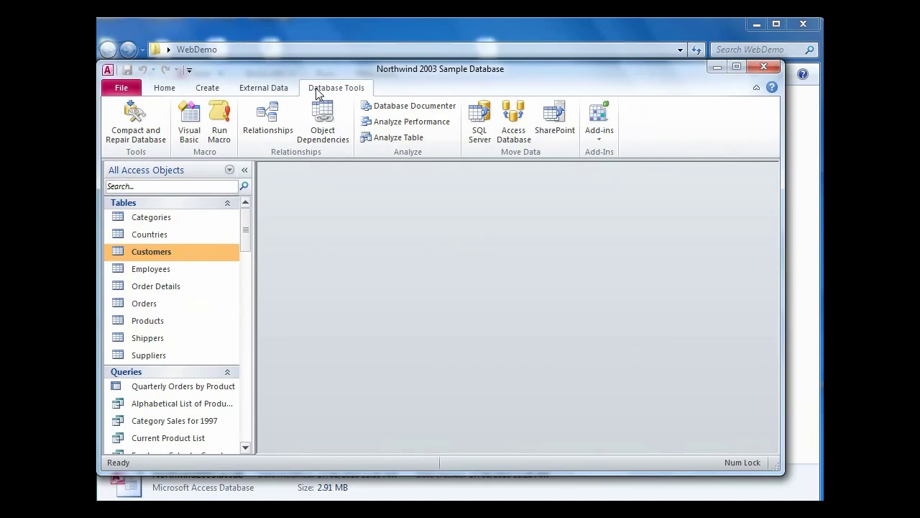
left_click(271, 127)
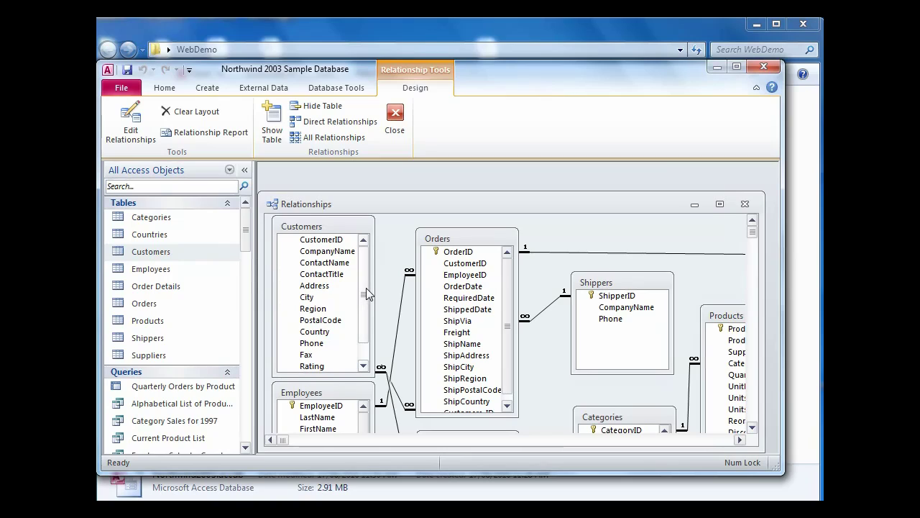
left_click_drag(366, 288, 365, 306)
left_click(332, 368)
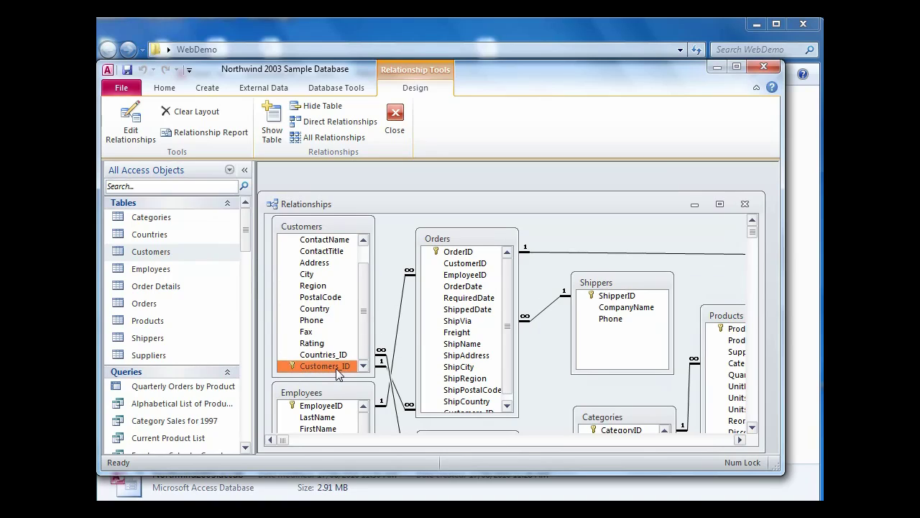
left_click_drag(345, 370, 366, 281)
left_click(366, 282)
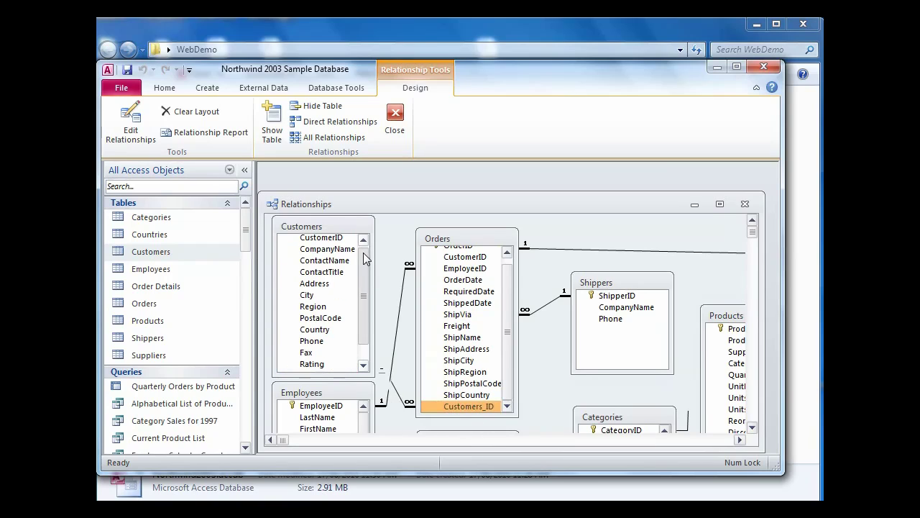
Step: Compare the CustomerID and Customers_ID fields in the Customers and Orders tables of the diagram
left_click(320, 241)
left_click_drag(320, 247, 486, 260)
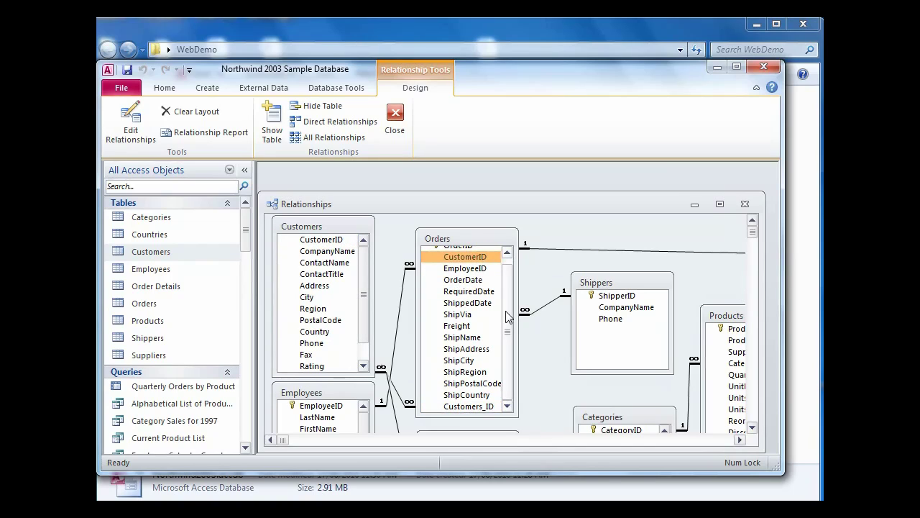
left_click(469, 407)
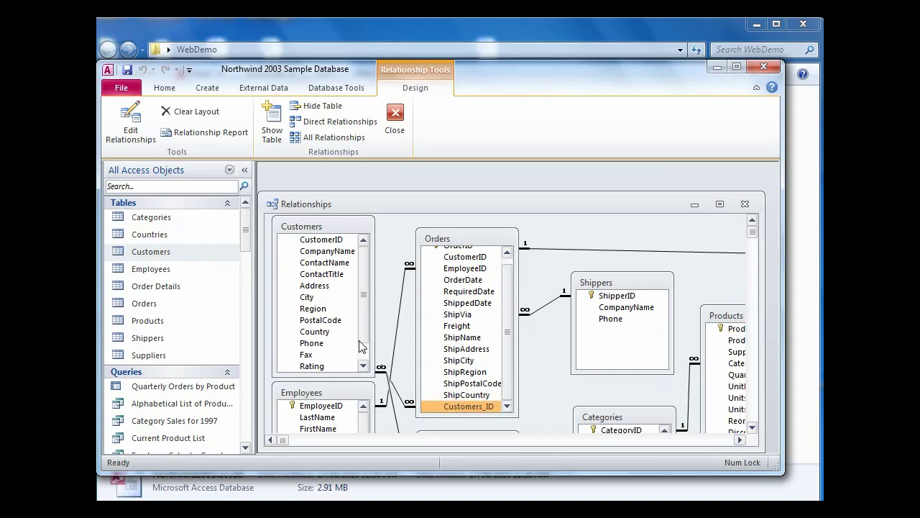
scroll(364, 354, "down", 1)
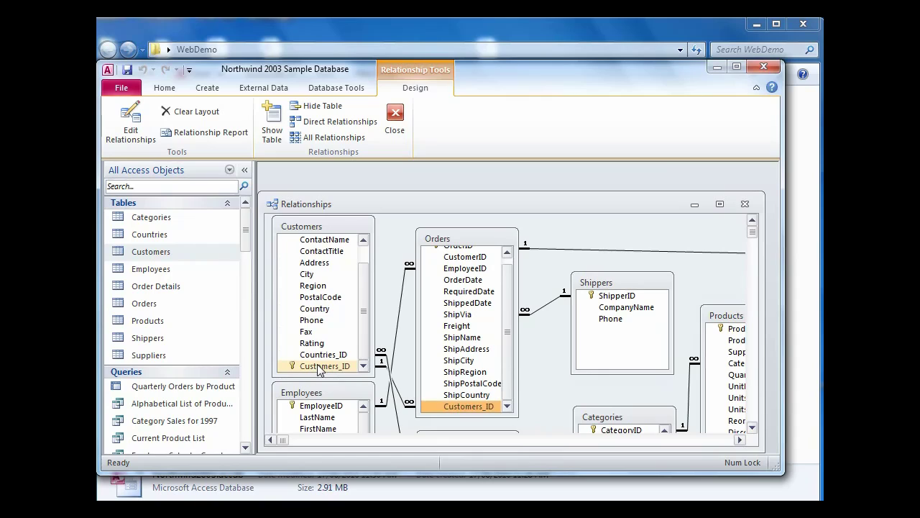
Step: Examine the Country and Countries_ID fields in the Countries table and the matching Countries_ID field in Customers
left_click(752, 427)
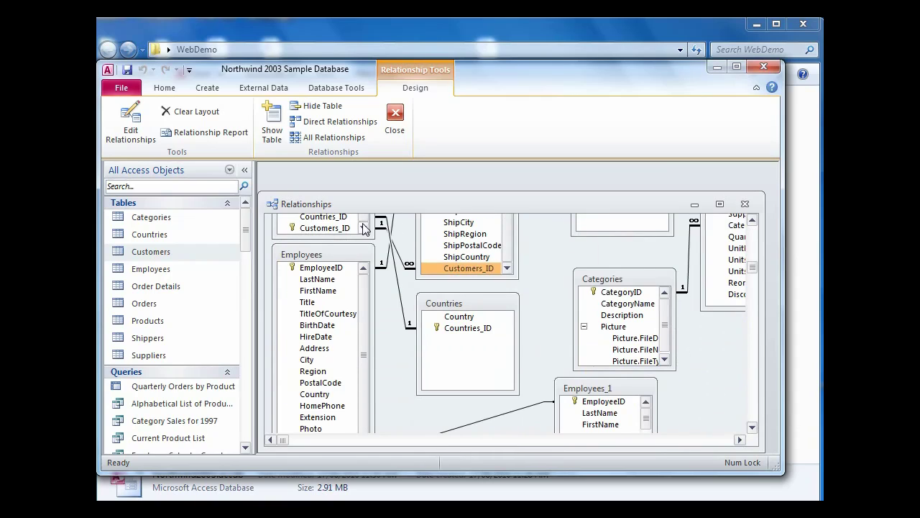
left_click(455, 318)
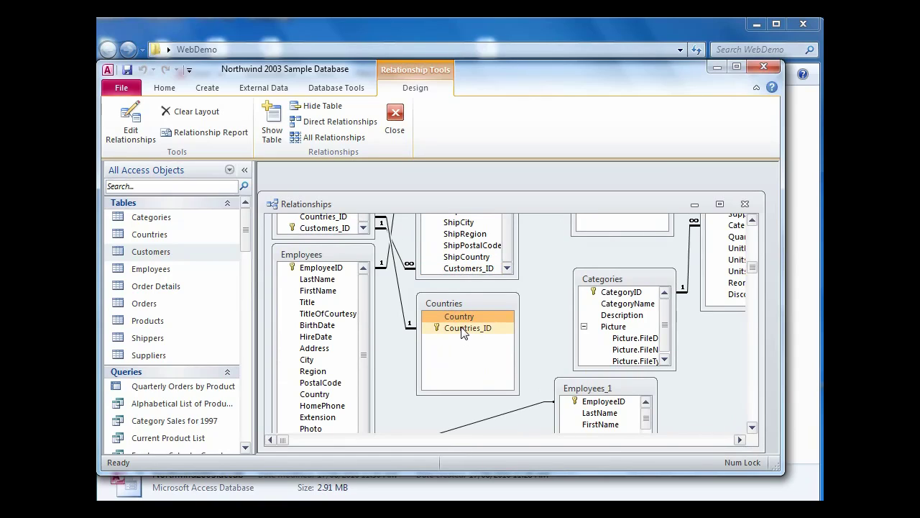
left_click(462, 329)
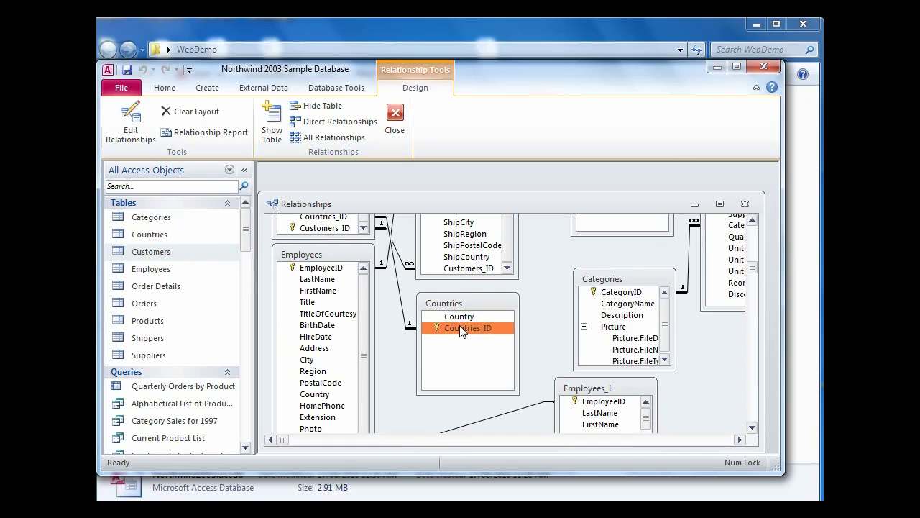
left_click(752, 220)
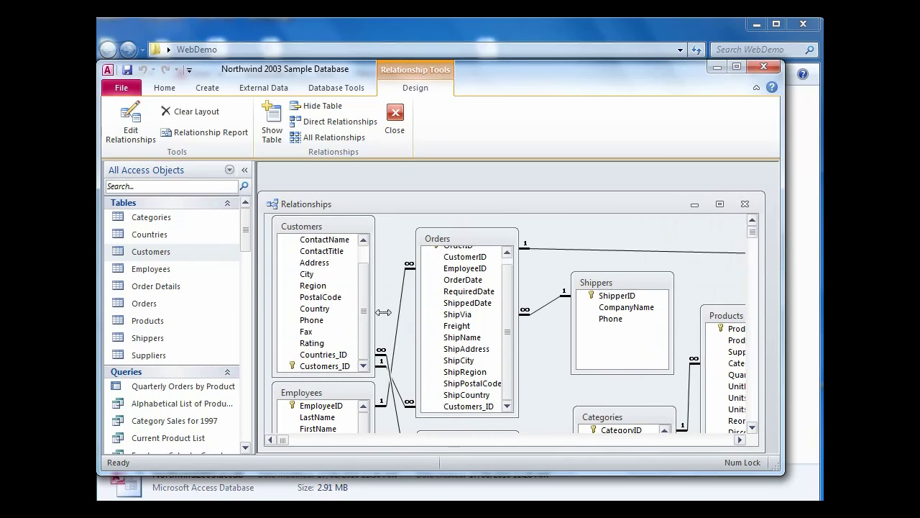
left_click(323, 354)
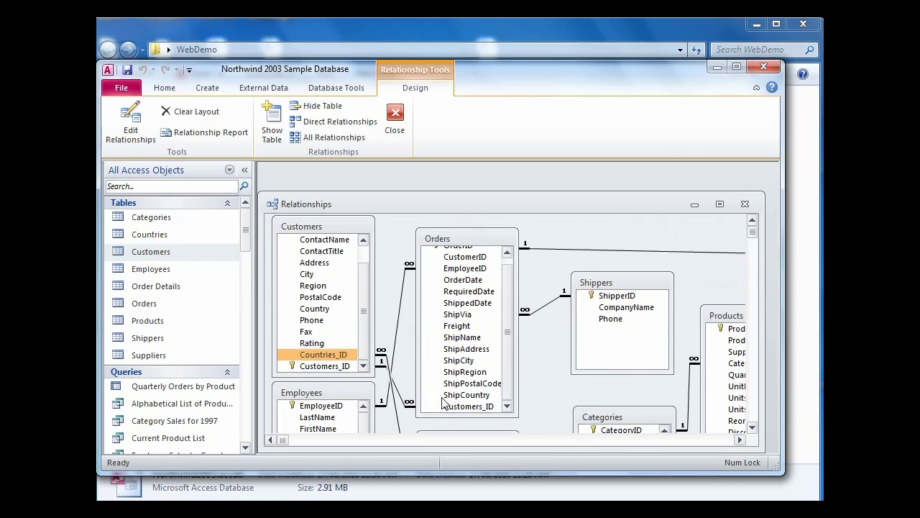
Step: Examine the OrderID and ProductID fields and the Order Details_ID key in the Order Details table
left_click_drag(740, 440, 740, 440)
left_click(480, 277)
left_click(471, 255)
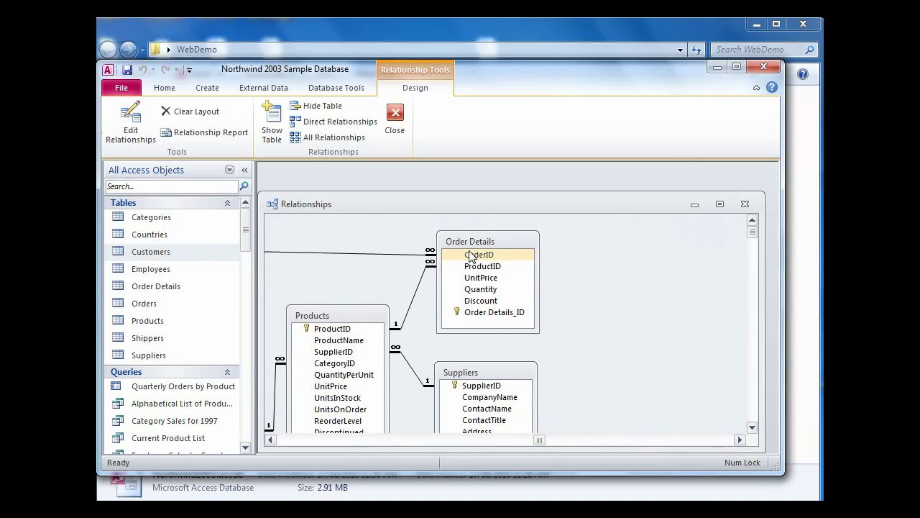
left_click(477, 312)
left_click(478, 277)
left_click(474, 255)
left_click(478, 266)
left_click(483, 255)
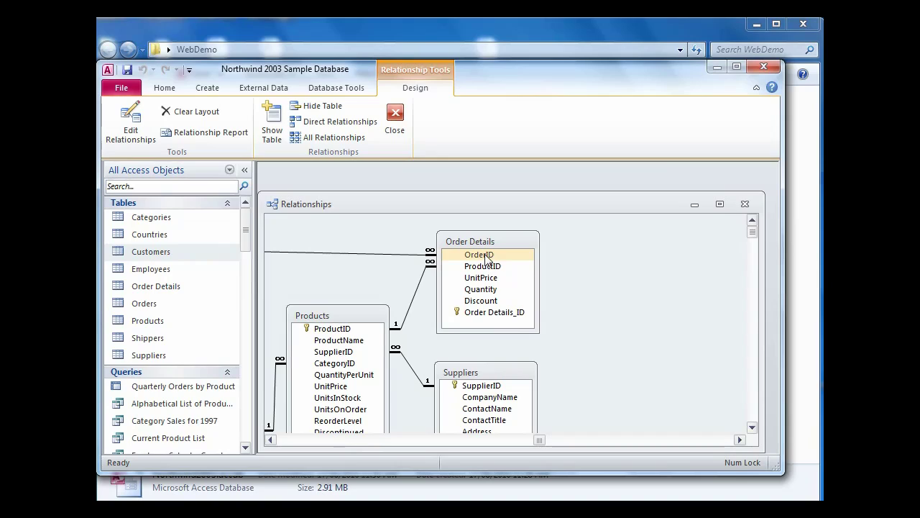
left_click(486, 267)
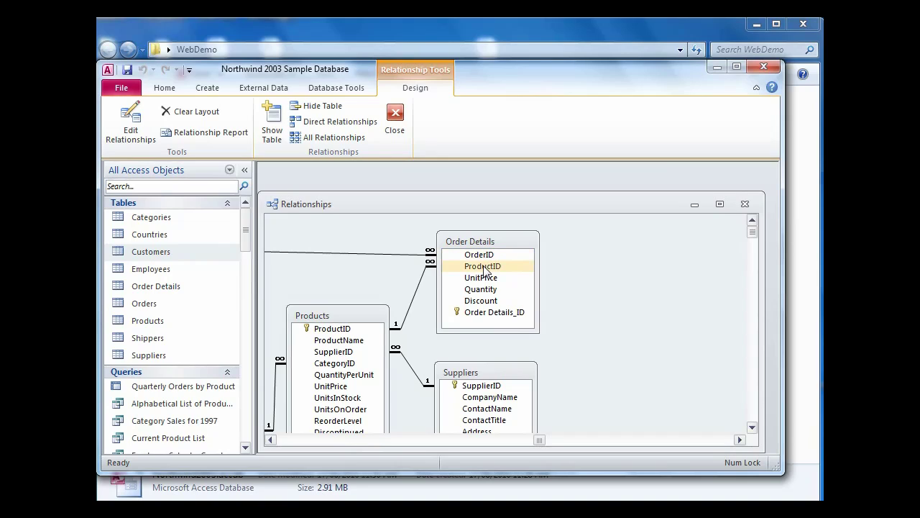
left_click(483, 314)
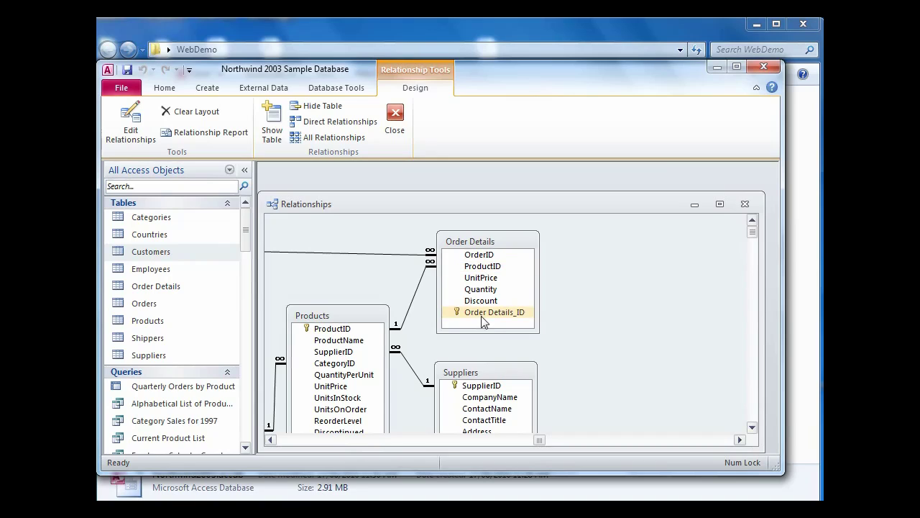
left_click(484, 319)
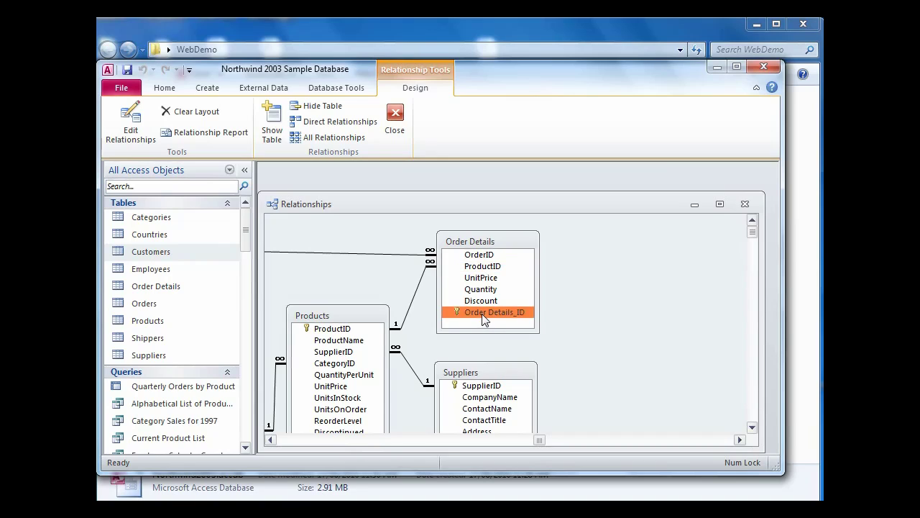
Step: Examine the EmployeeID key of the Employees table and its neighbouring tables in the diagram
left_click(752, 427)
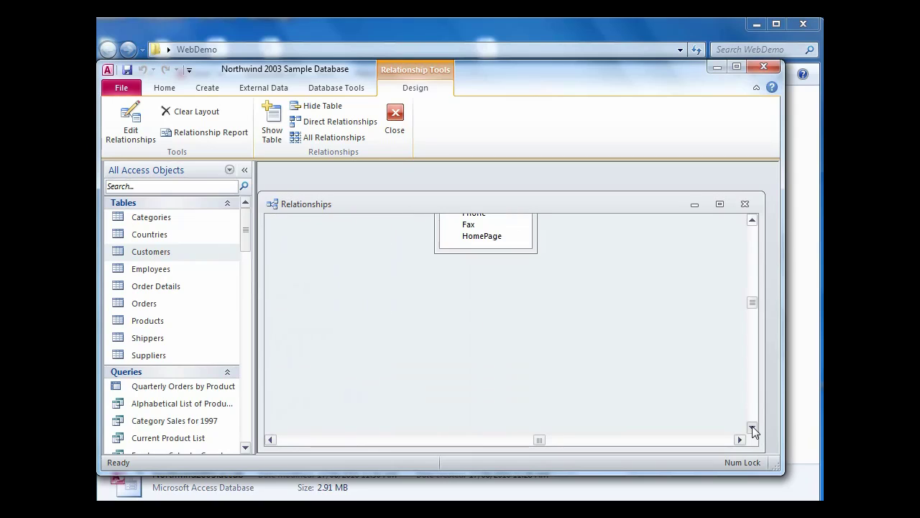
left_click(281, 440)
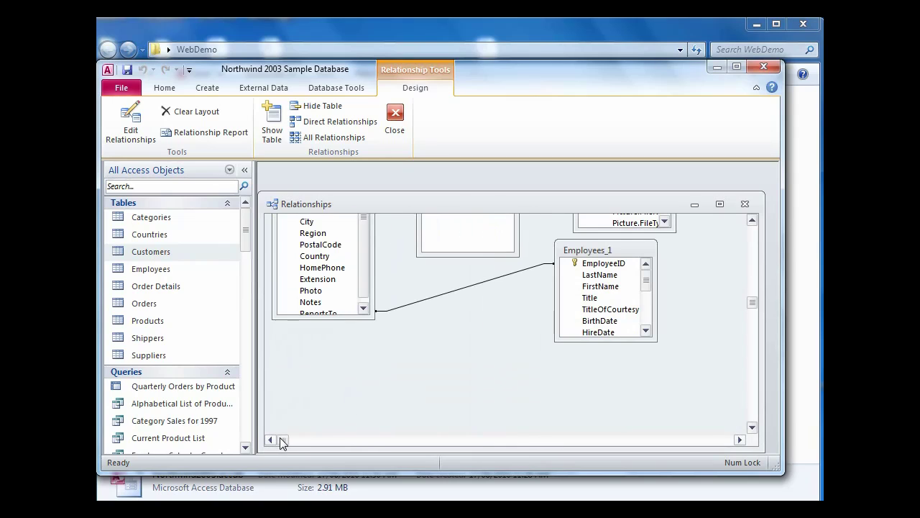
left_click(752, 219)
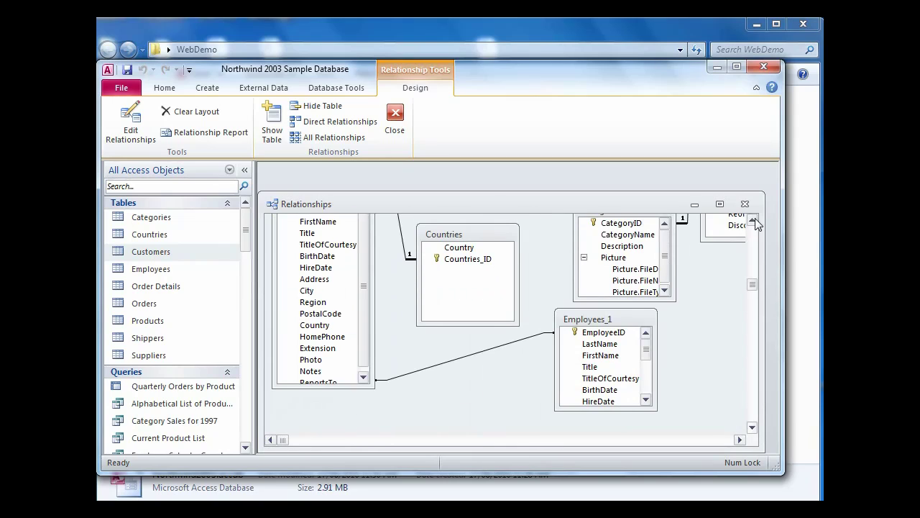
left_click(752, 218)
left_click(315, 250)
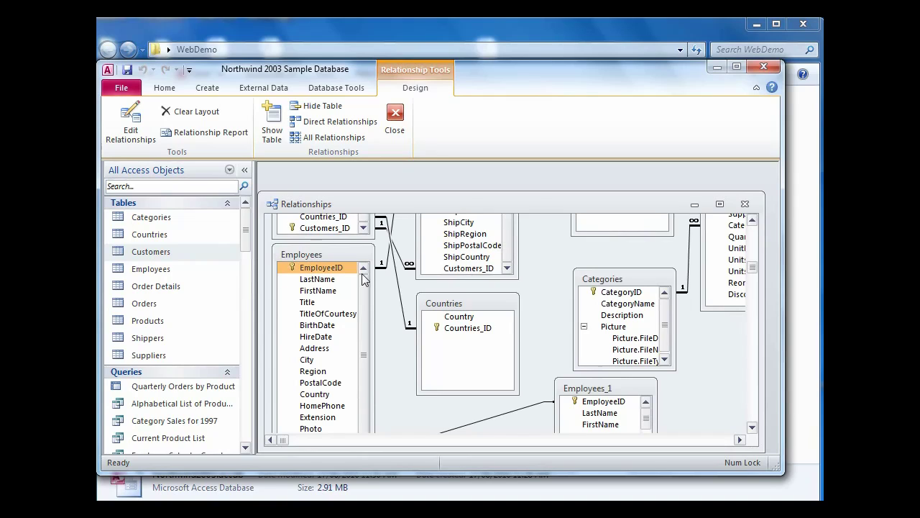
Step: Lengthen the Employees box to show ReportsTo and its link to Employees_1, and close the Relationships diagram, saving the layout
left_click(752, 431)
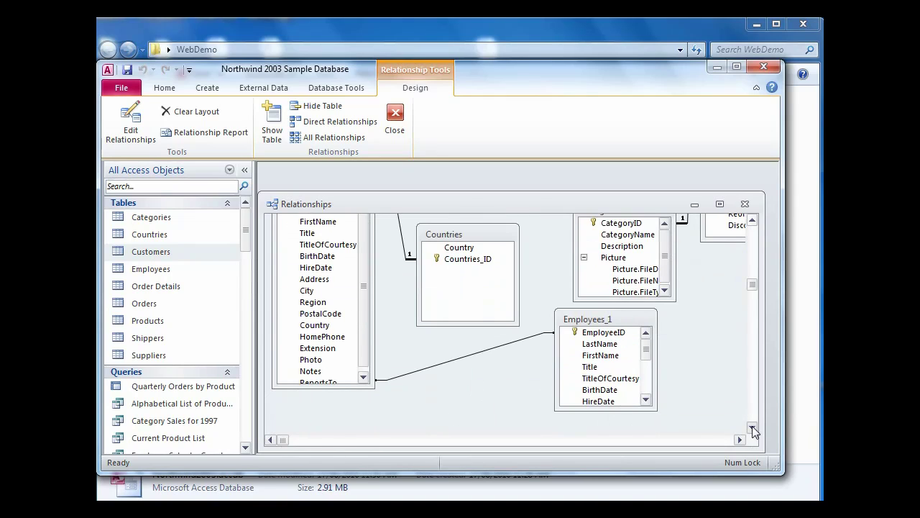
left_click_drag(341, 389, 348, 403)
left_click(329, 381)
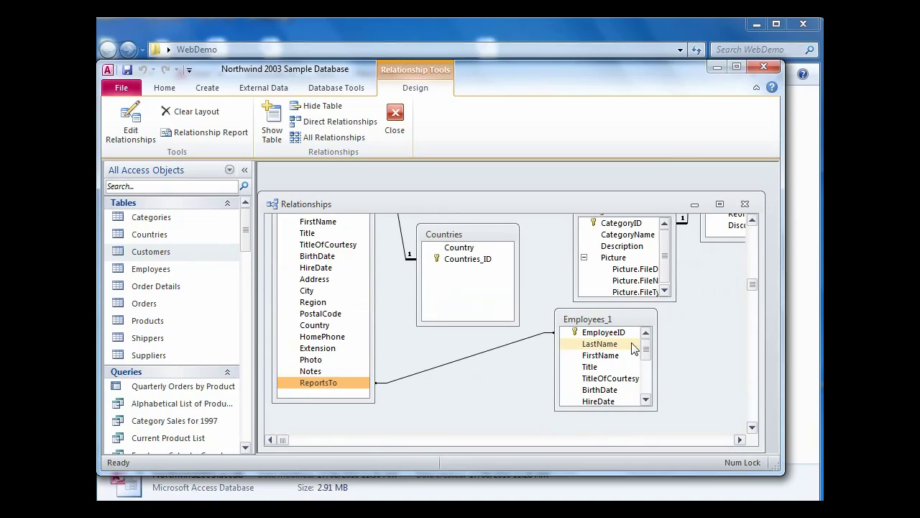
left_click(524, 341)
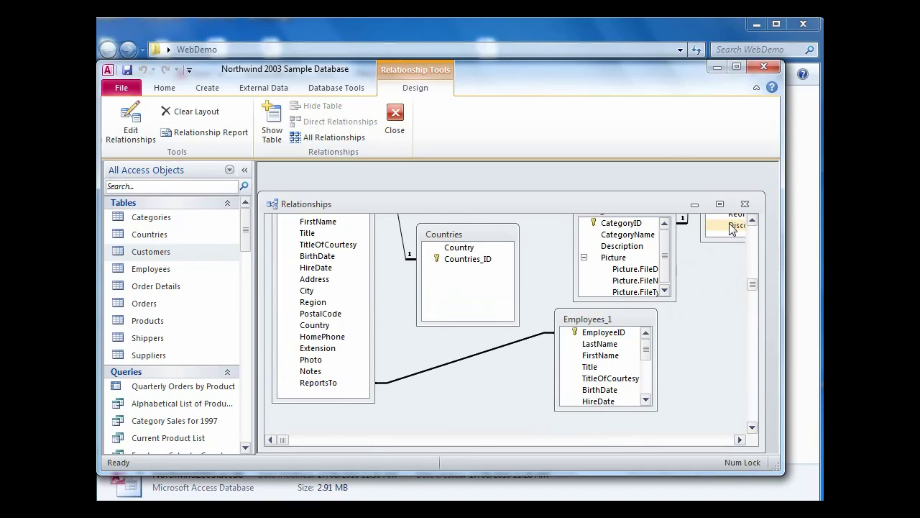
left_click(745, 206)
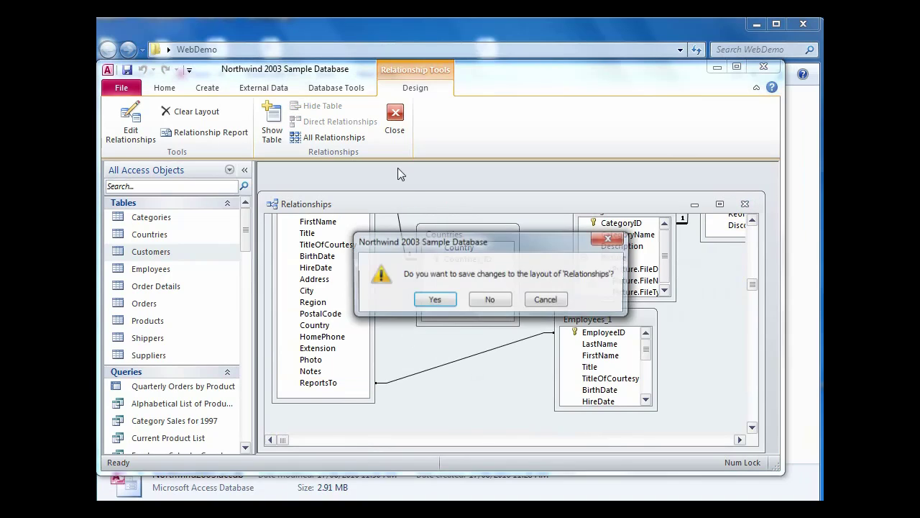
left_click(441, 307)
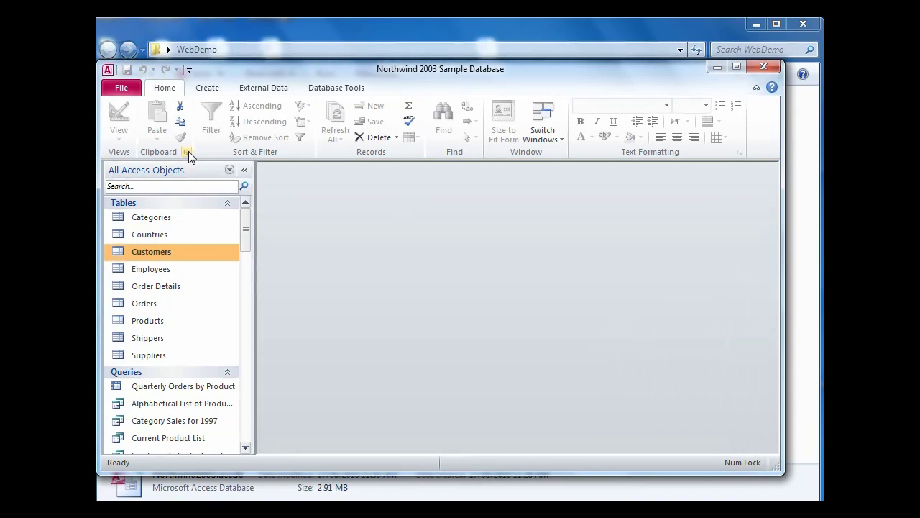
Step: Run the web compatibility checker for publishing the Northwind2003_PreWeb database to Access Services, and close the database
left_click(122, 92)
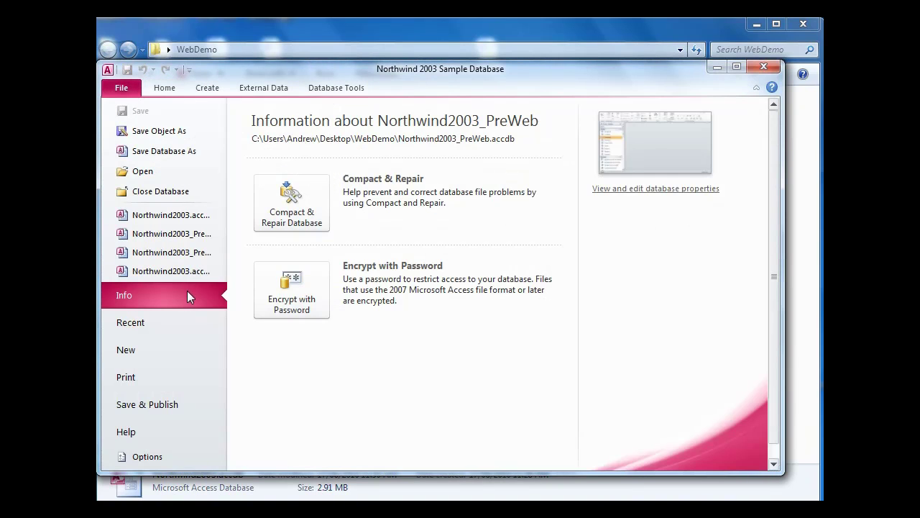
left_click(143, 404)
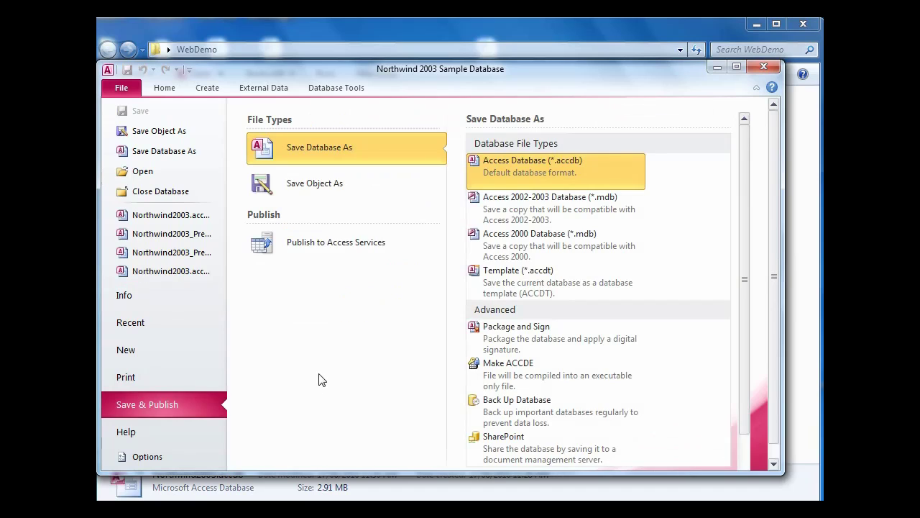
left_click(331, 246)
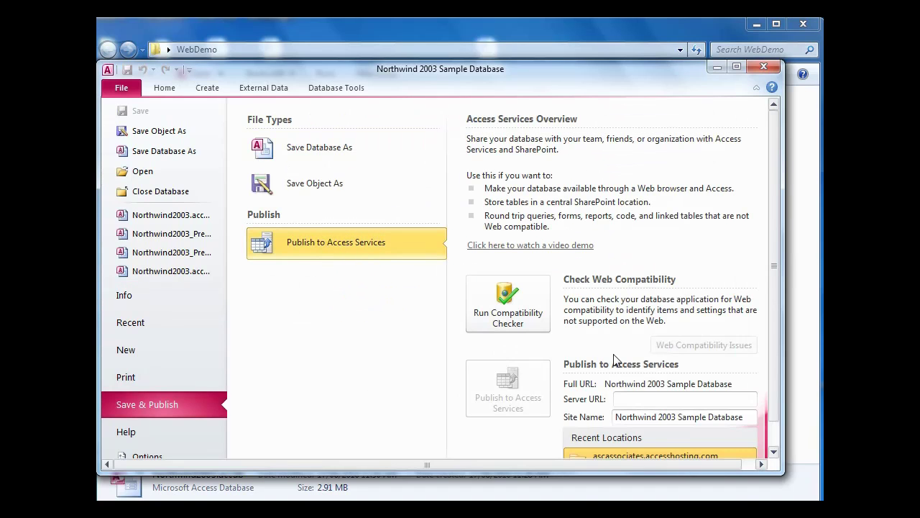
left_click(516, 298)
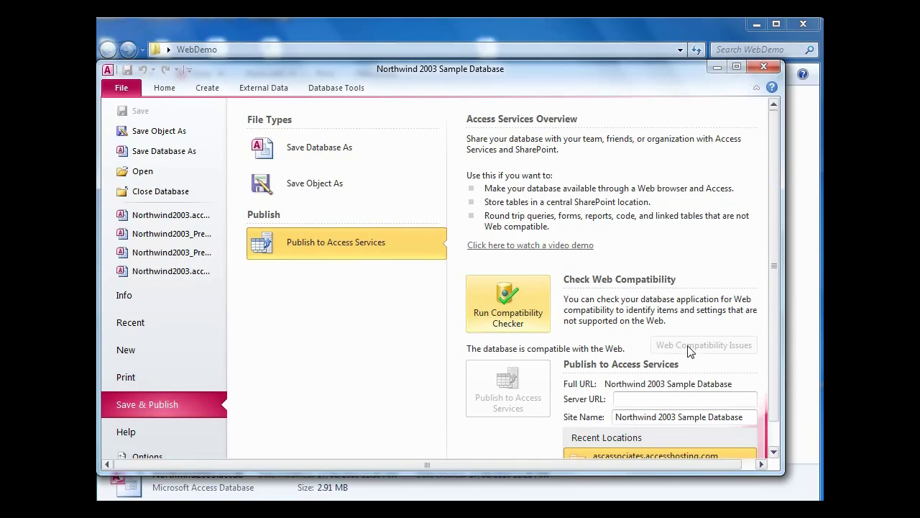
left_click(165, 89)
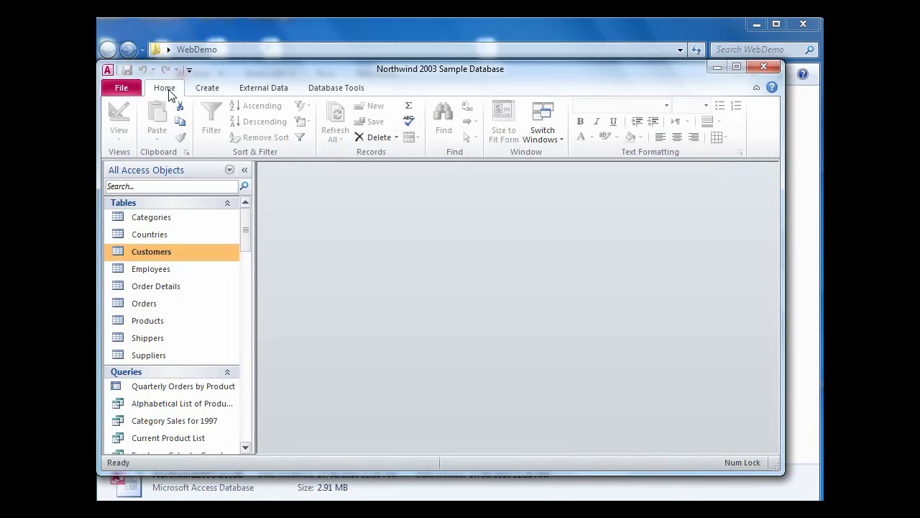
left_click(193, 269)
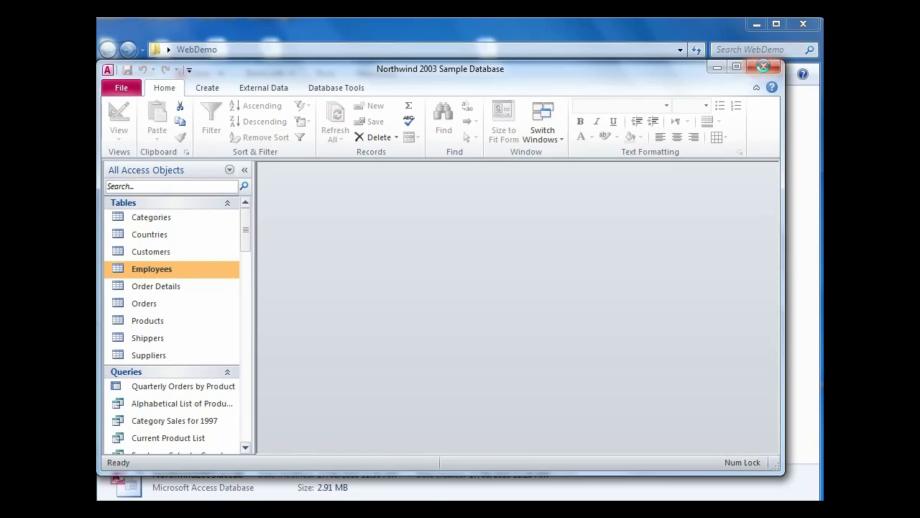
left_click(764, 68)
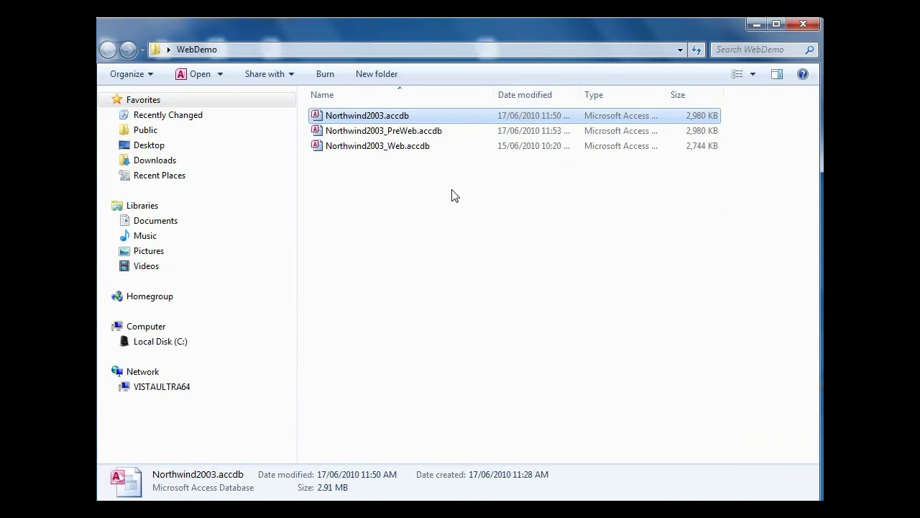
Step: Open Northwind2003_Web.accdb, dismiss its welcome screen and Main Switchboard, and open the Employees table
mouse_move(364, 149)
double_click(364, 149)
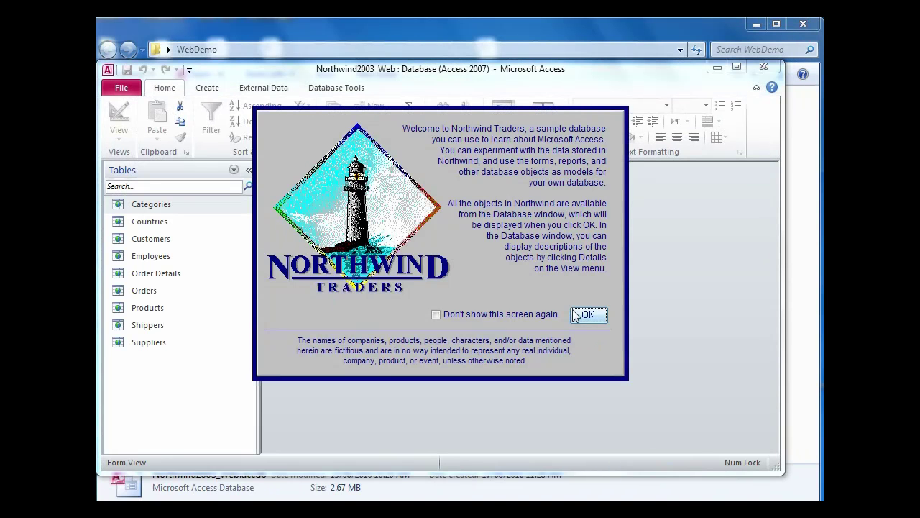
left_click(585, 315)
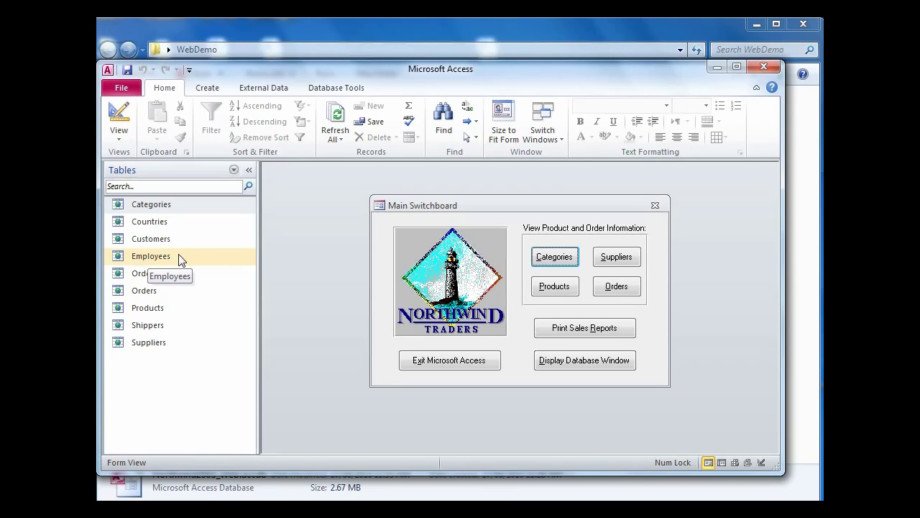
left_click(656, 207)
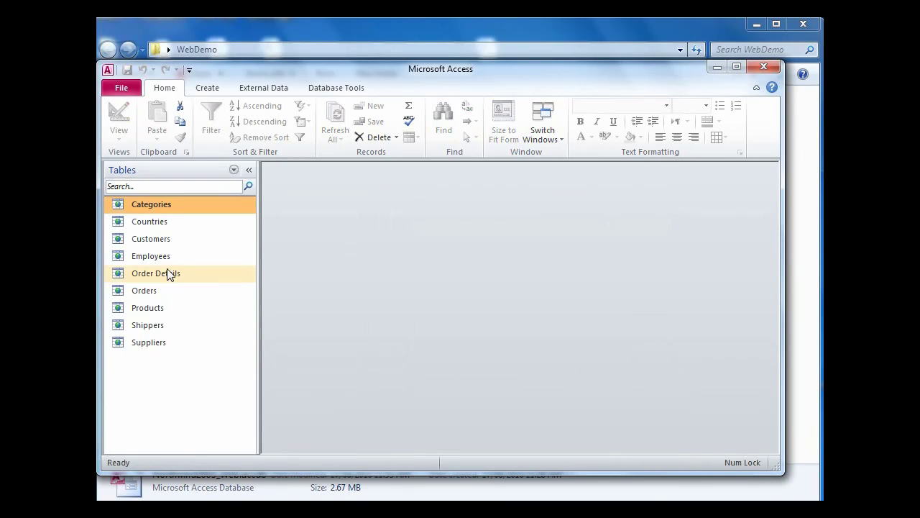
double_click(144, 255)
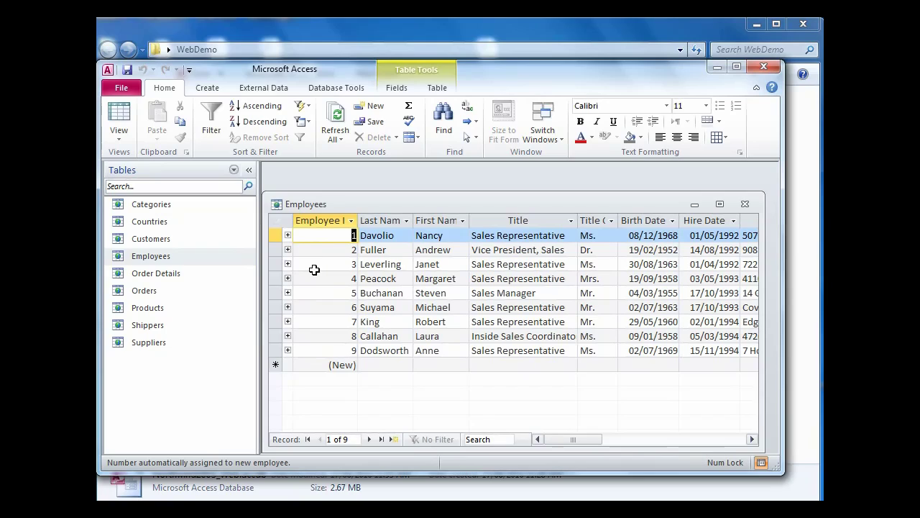